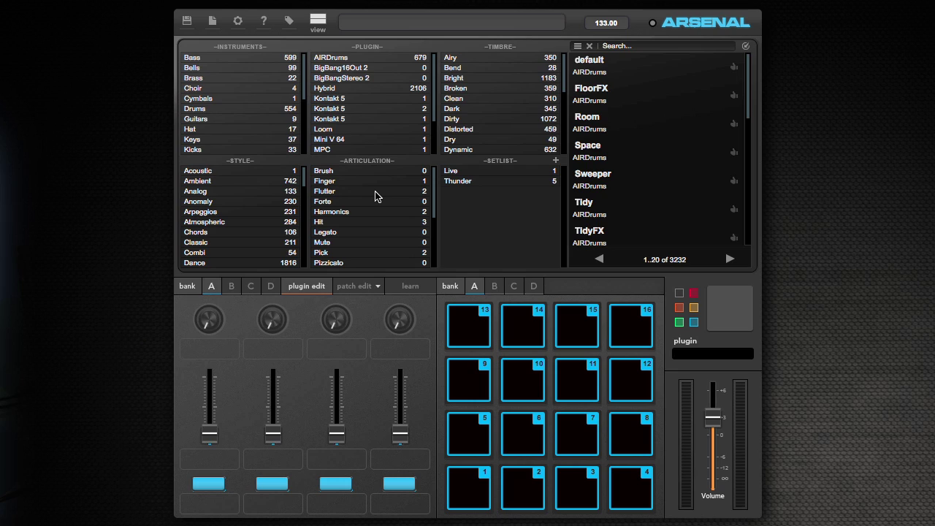
- Open Arsenal's Settings dialog listing scanned plugins with their validation status
left_click(236, 23)
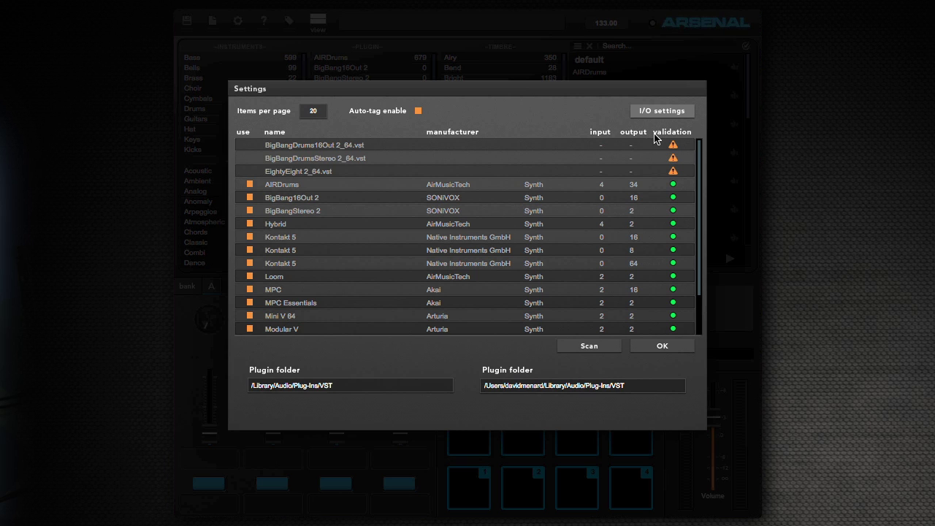
- Open the Audio/MIDI Settings window, showing Built-in Output, 44100 Hz and a 512-sample buffer
left_click(673, 112)
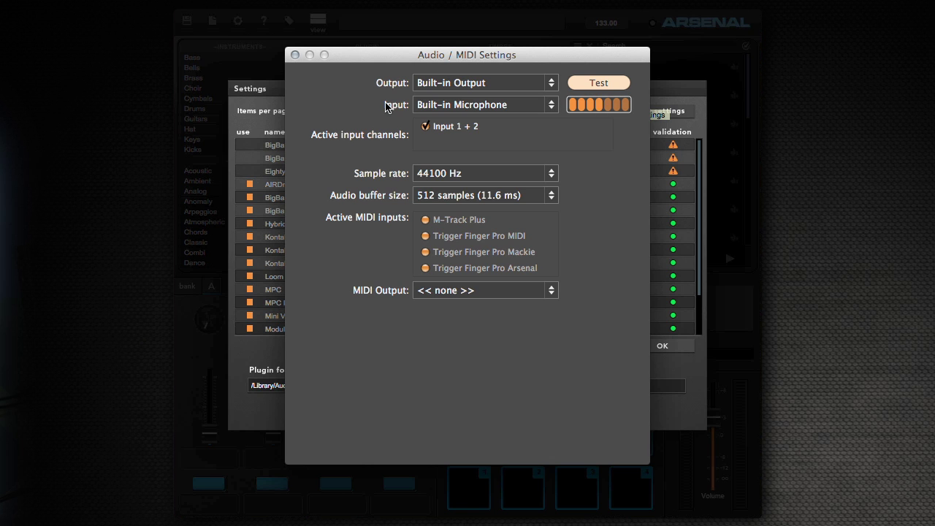
- Route audio output and input through the M-Track Plus
left_click(552, 83)
left_click(502, 118)
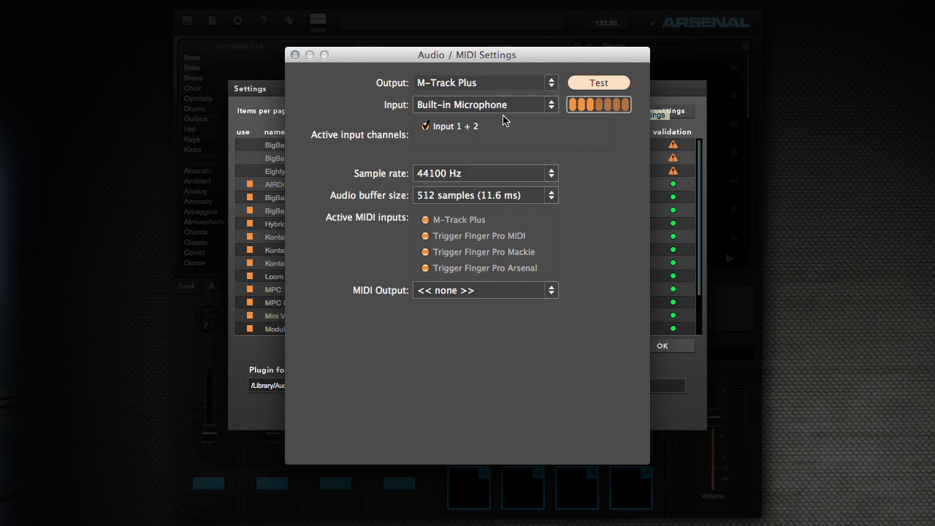
left_click(526, 108)
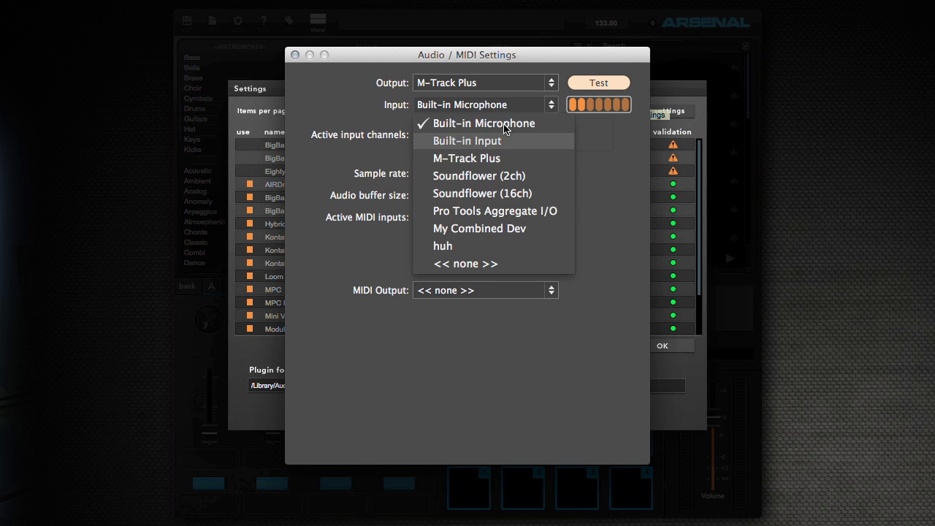
left_click(489, 158)
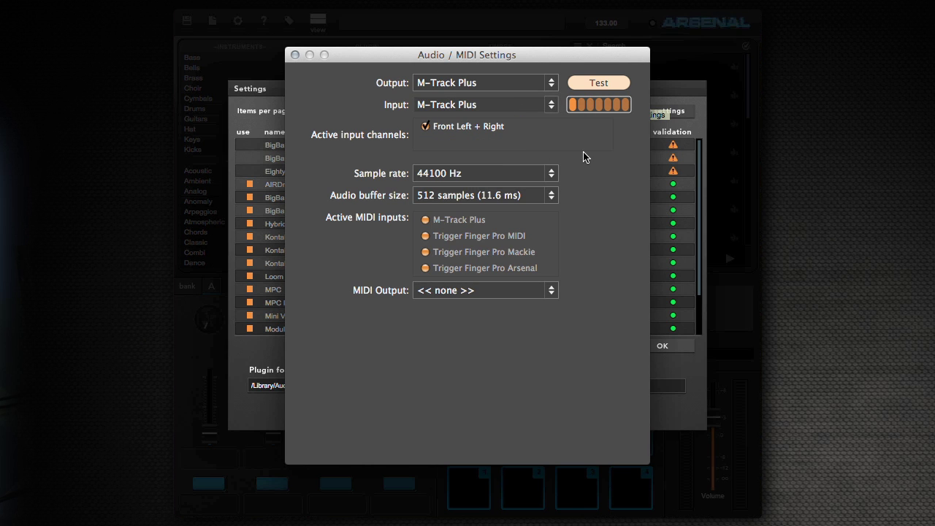
- Set a 128-sample buffer, enable Trigger Finger Pro MIDI input, and close the Audio/MIDI window
left_click(529, 196)
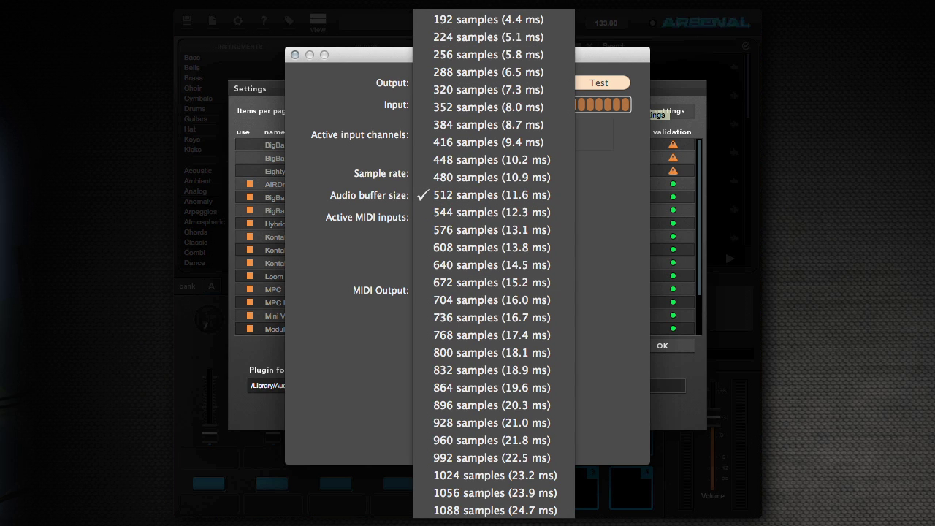
left_click(486, 11)
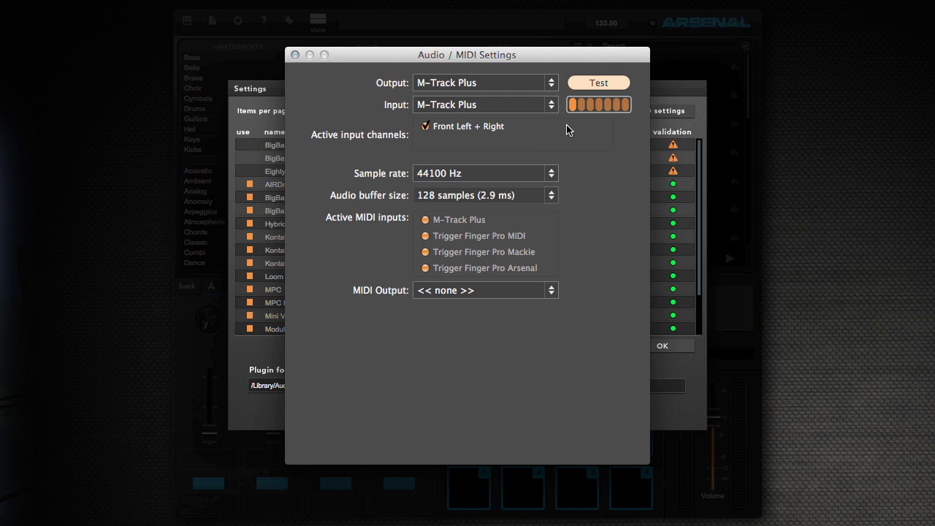
left_click(425, 236)
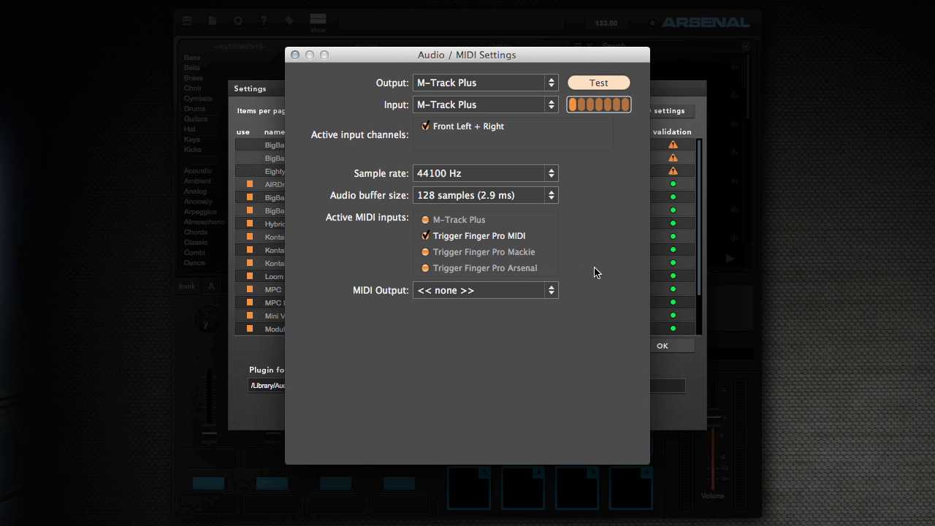
left_click(294, 56)
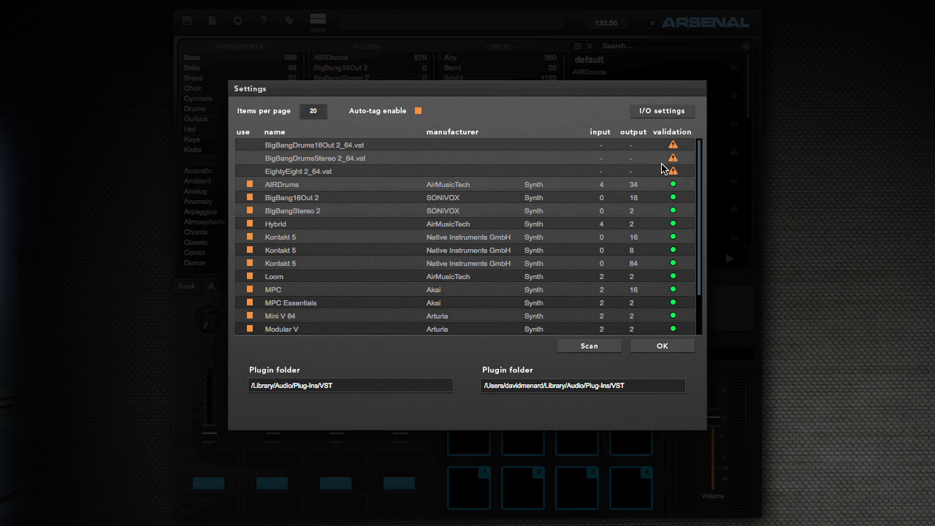
- Confirm and close the Settings dialog
left_click(661, 347)
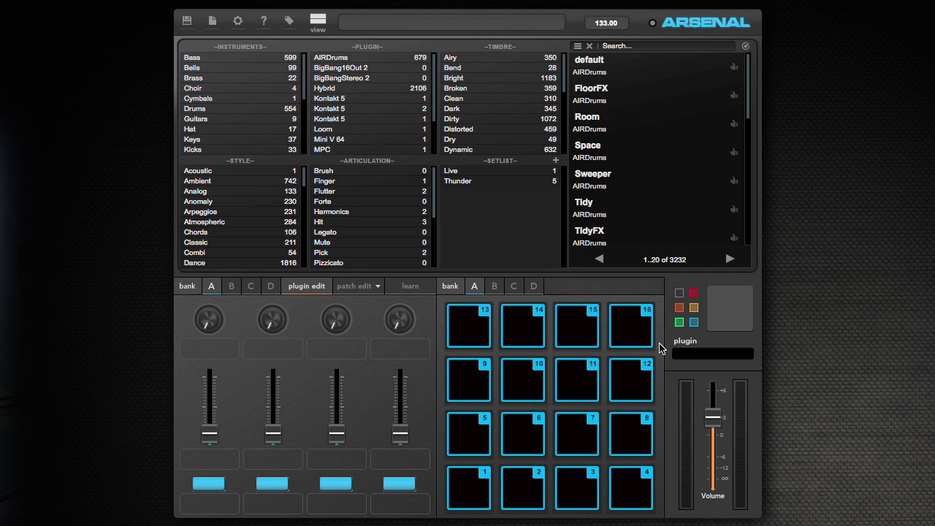
left_click(186, 22)
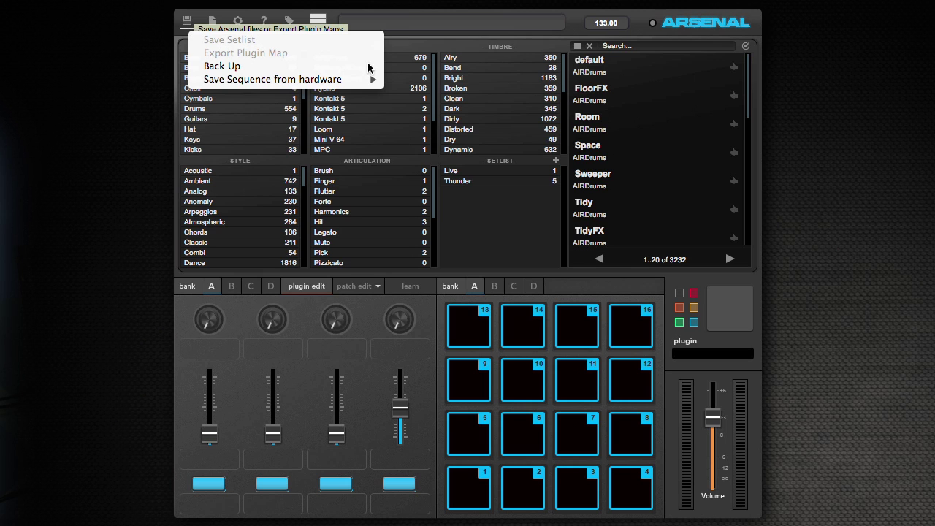
left_click(457, 184)
- Load the FloorFX patch from the Thunder setlist, then return to browsing all 3232 patches
left_click(456, 183)
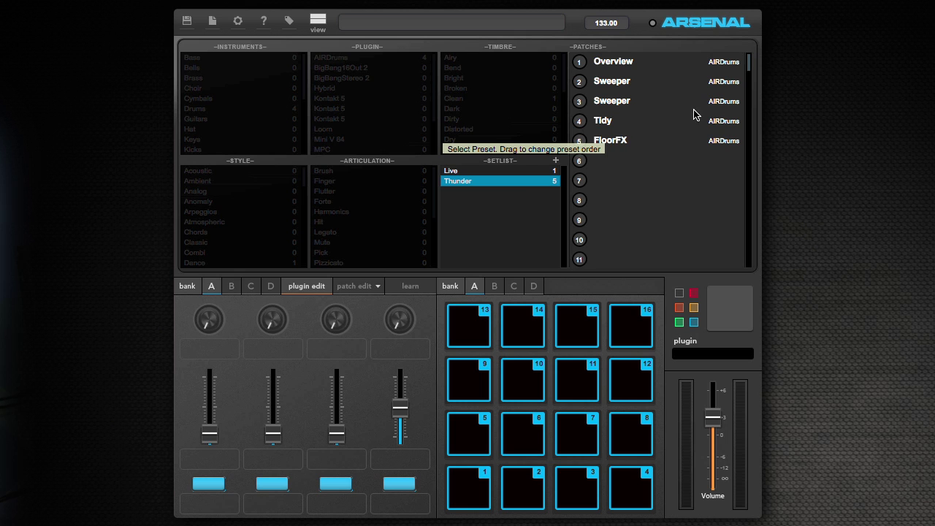
left_click(619, 146)
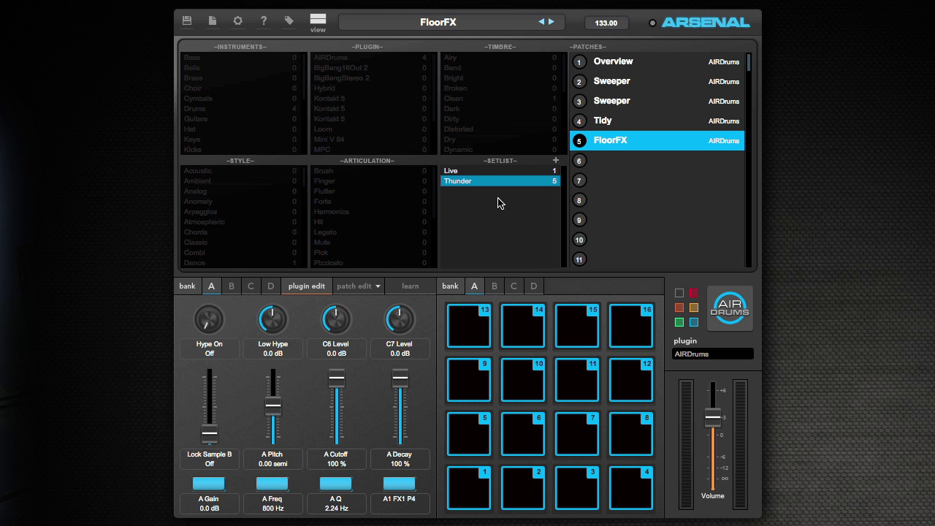
left_click(476, 184)
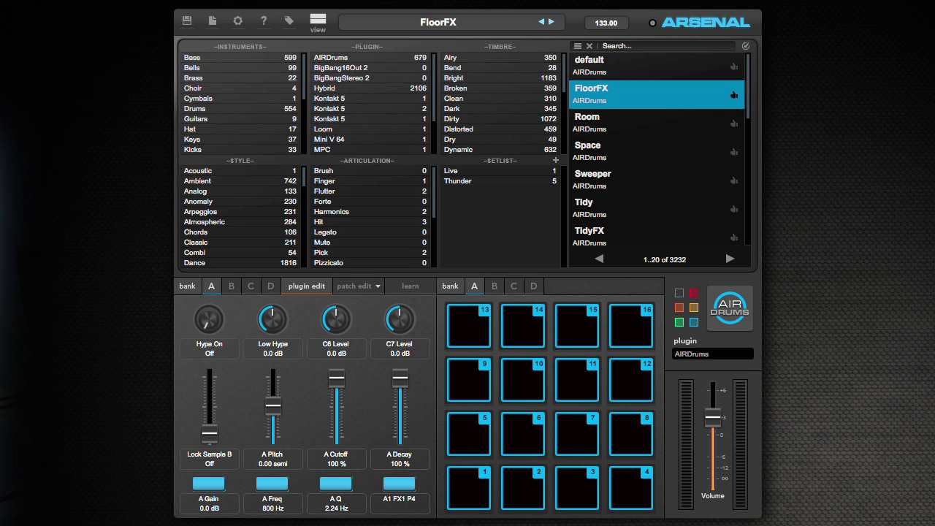
- Switch to tag mode to see FloorFX tagged Drums, AIRDrums and Thunder
left_click(185, 23)
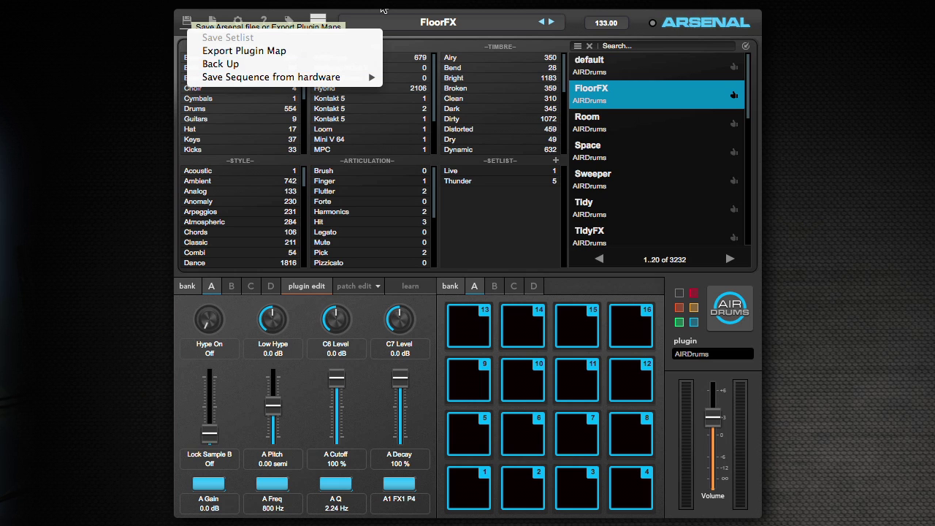
left_click(382, 8)
left_click(287, 26)
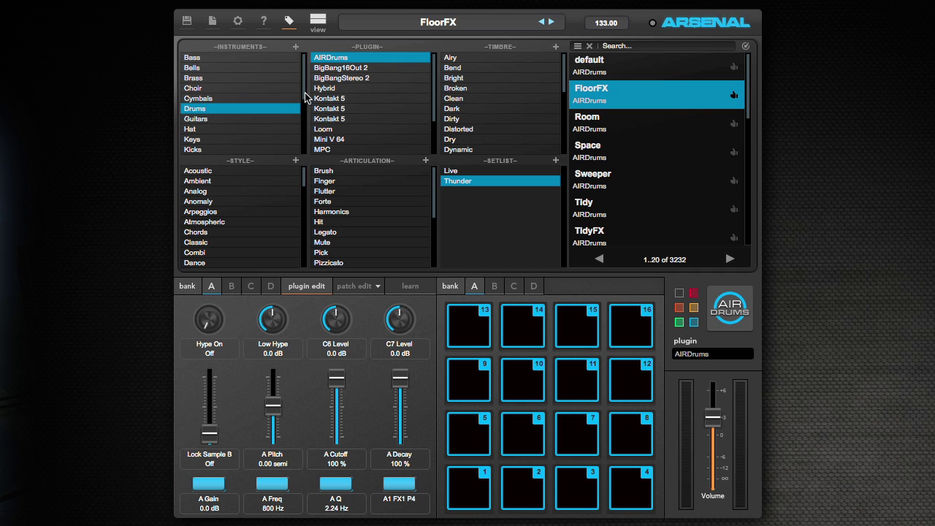
- Look through the tag lists, then return to browse mode showing counts like 554 Drums
scroll(248, 121, "down", 3)
scroll(248, 120, "up", 2)
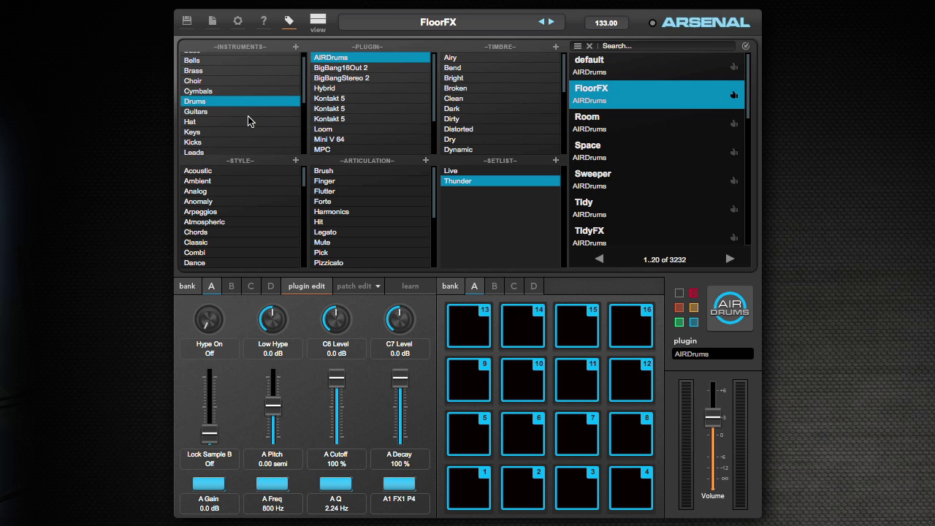
scroll(409, 122, "down", 2)
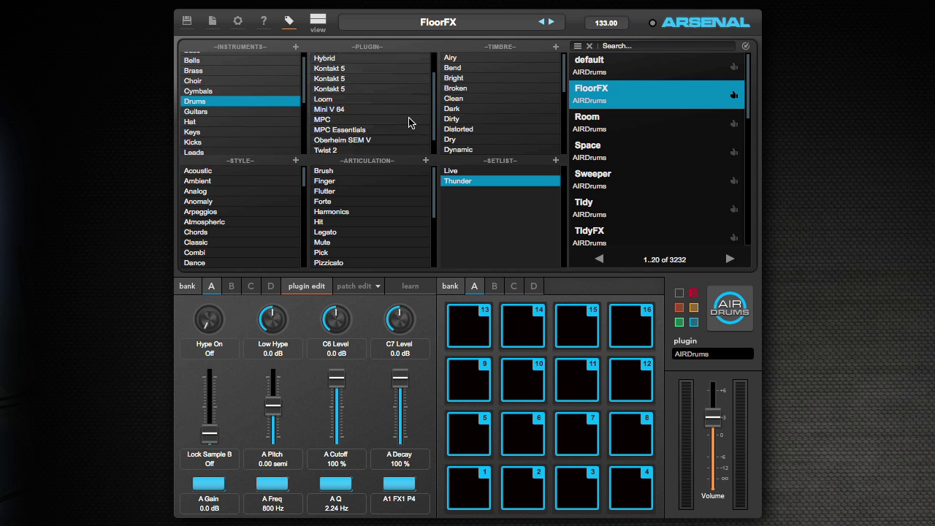
scroll(493, 98, "down", 2)
scroll(494, 98, "up", 2)
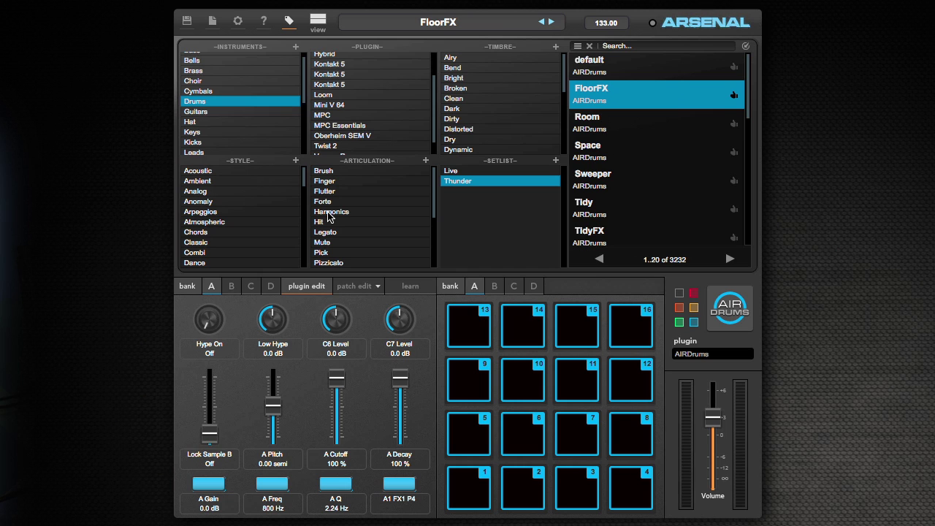
left_click(289, 23)
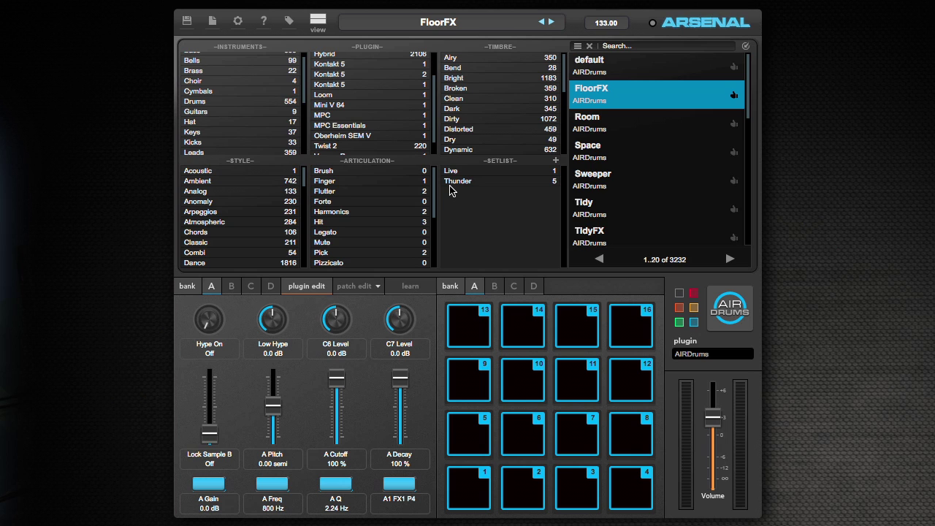
- Show the load options: Load Setlist, Import Plugin Map, Restore Backup, Load Sequence into hardware
left_click(186, 25)
mouse_move(226, 80)
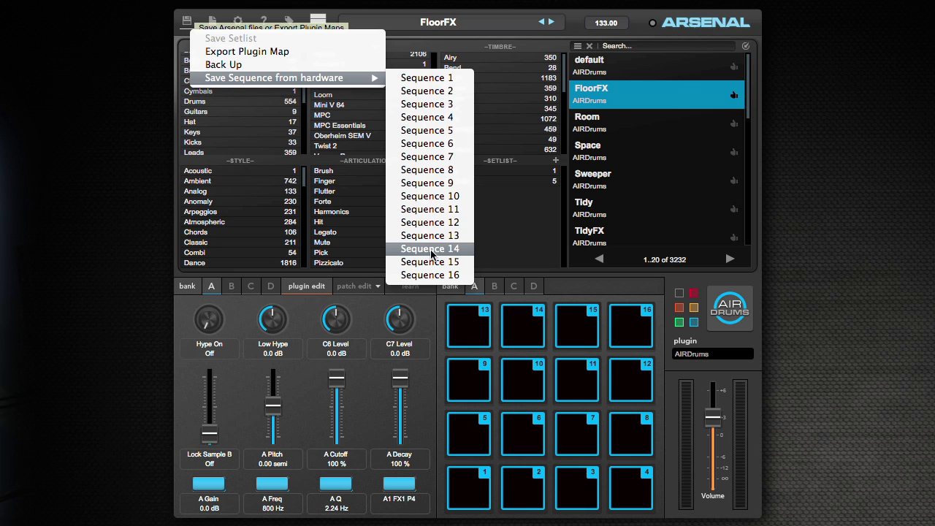
left_click(429, 195)
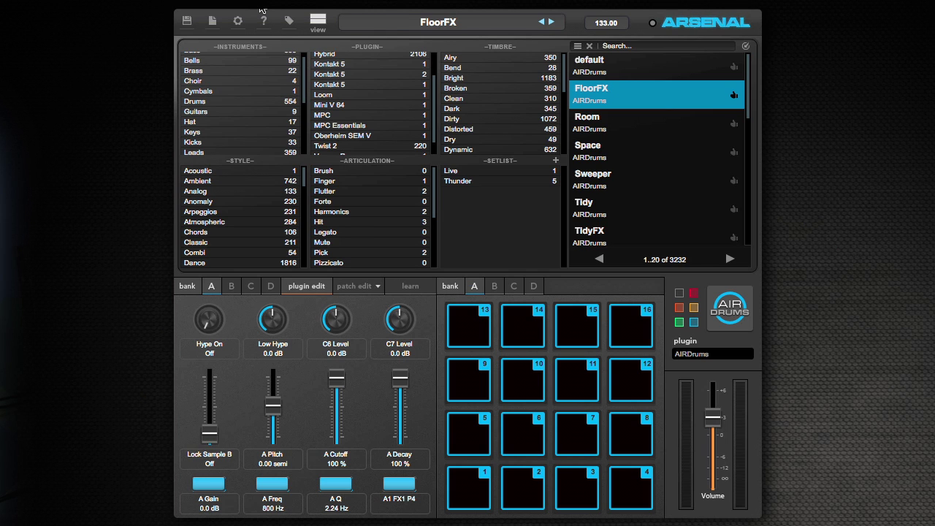
left_click(211, 23)
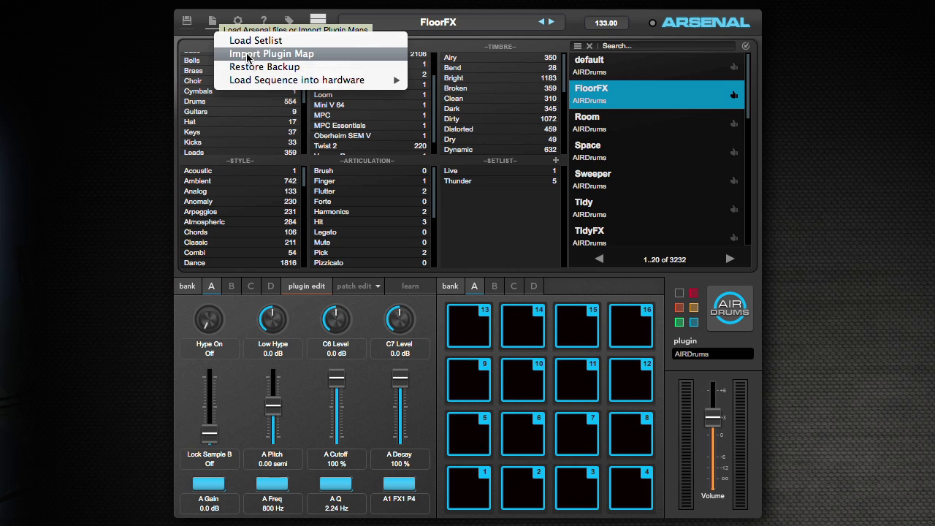
- View Sequence 1–16 under Load Sequence into hardware, dismiss the menu, and show About Arsenal
mouse_move(257, 84)
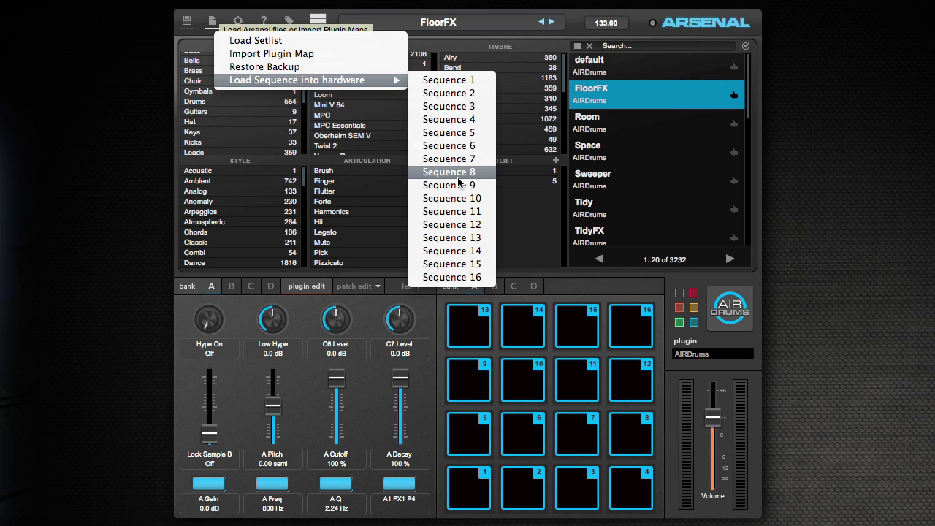
key("Escape")
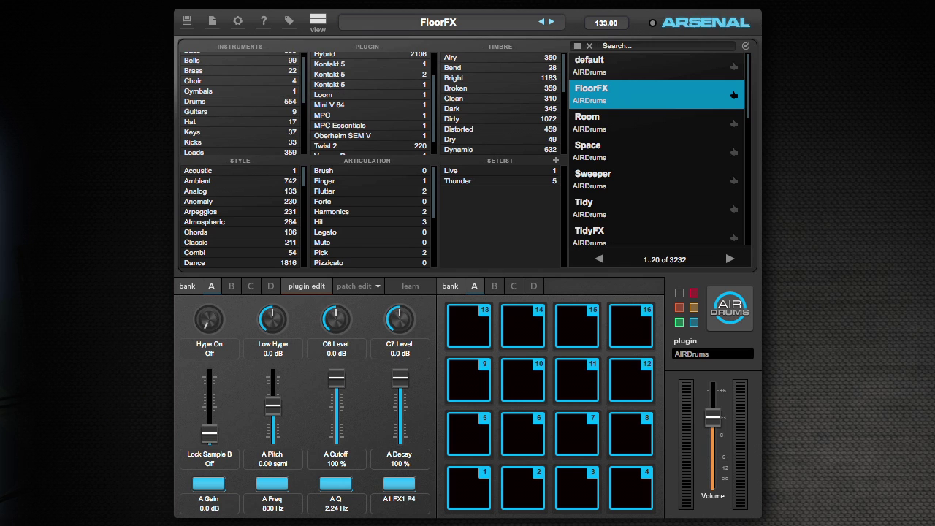
left_click(266, 22)
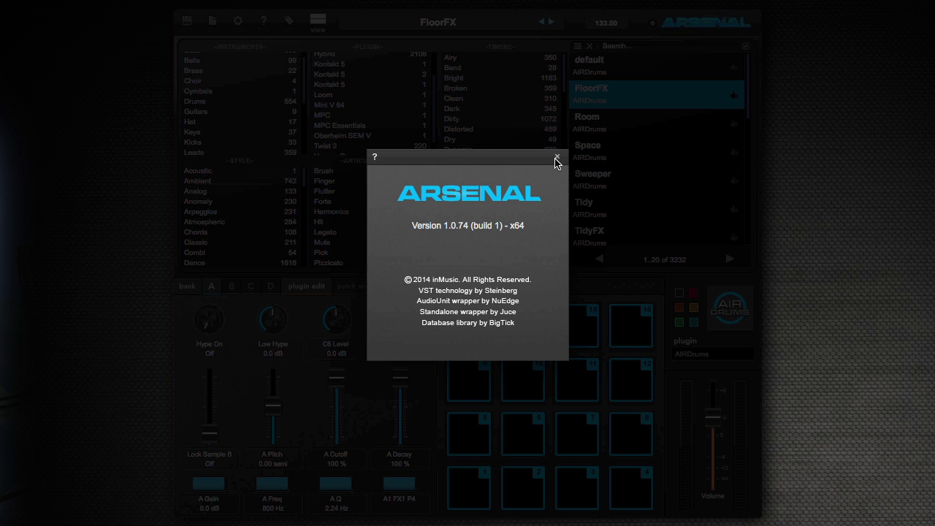
- Close the About dialog, enter tag editing, and select the default AIRDrums preset
left_click(556, 159)
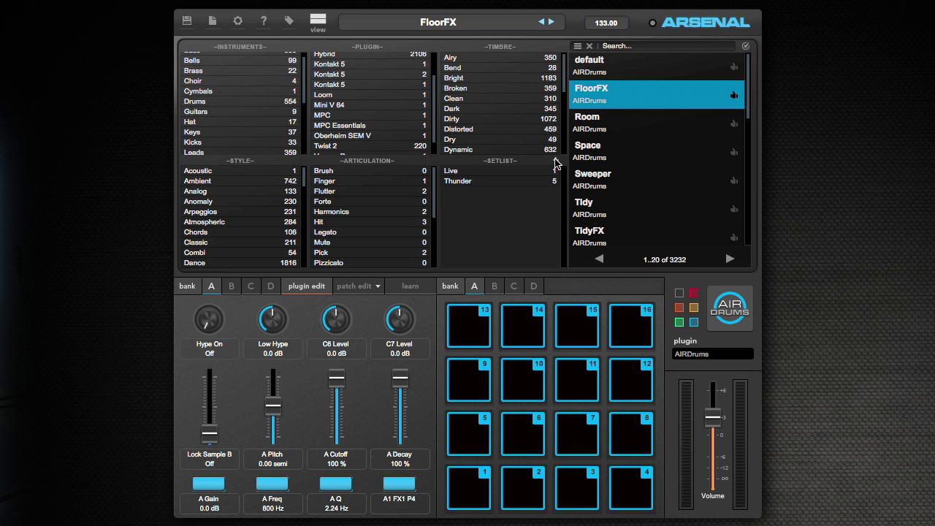
left_click(288, 22)
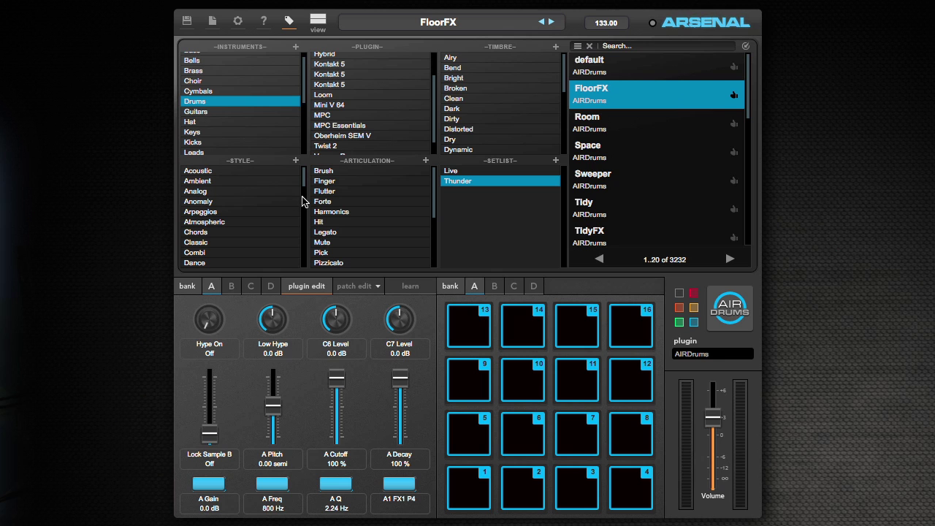
left_click(698, 59)
- Leave tag mode, restore the full layout, and filter presets to the 2106 Hybrid patches
left_click(287, 22)
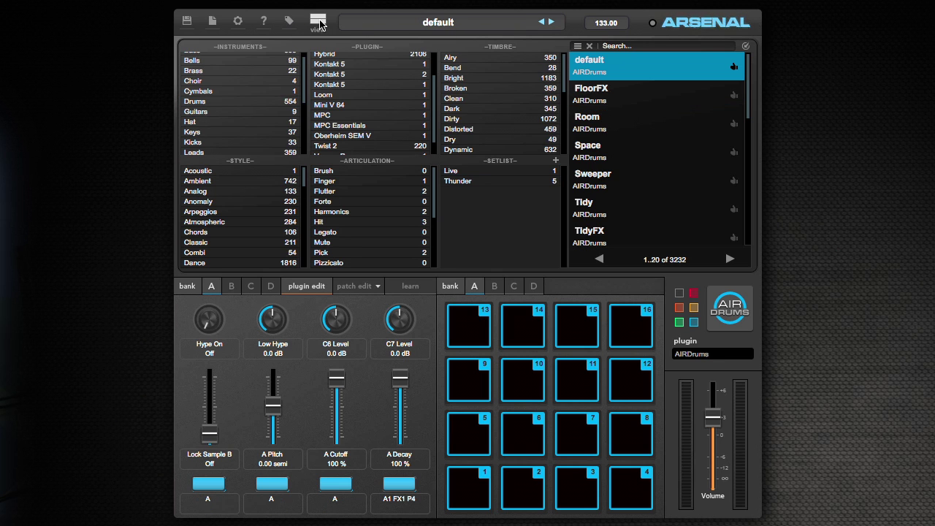
left_click(319, 25)
left_click(319, 24)
left_click(319, 24)
left_click(320, 24)
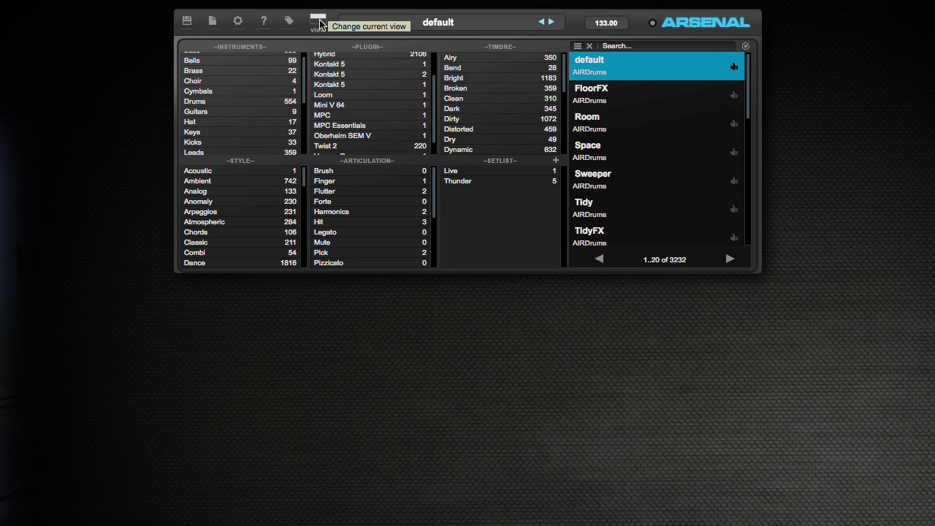
left_click(320, 24)
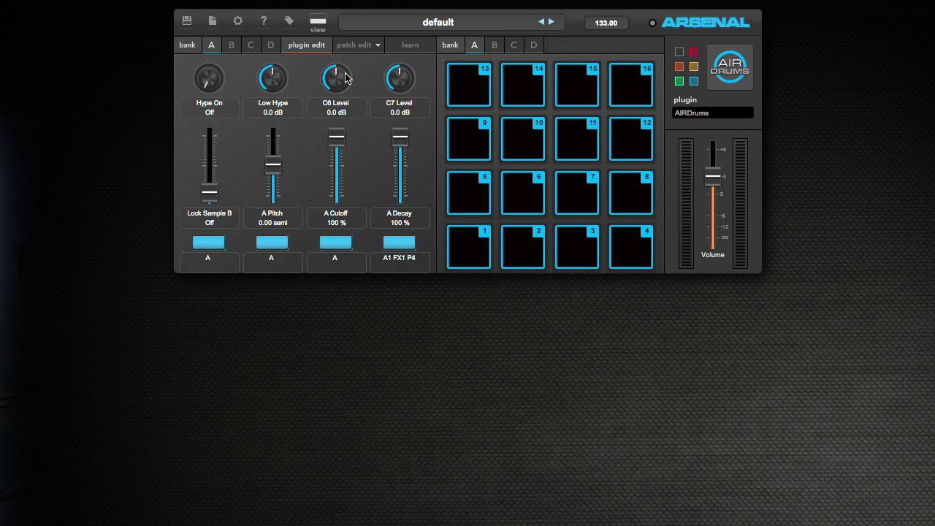
left_click(319, 24)
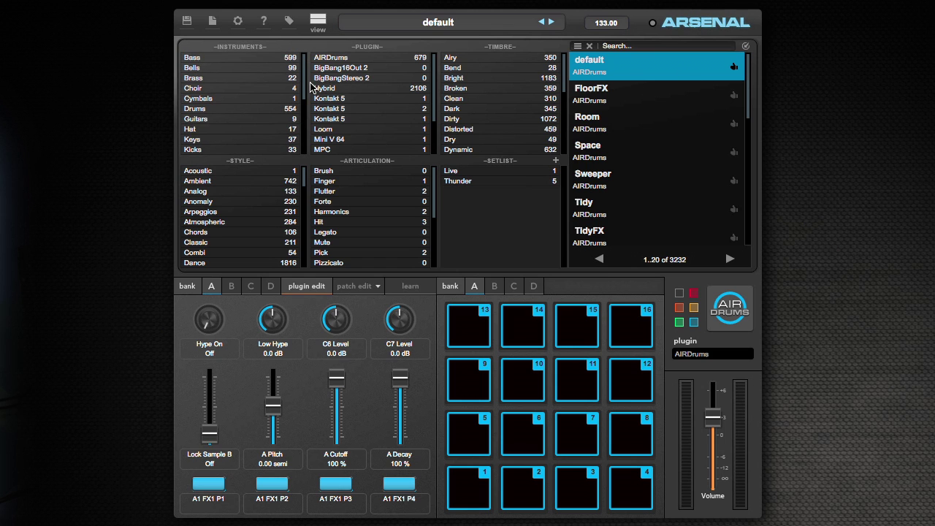
left_click(335, 89)
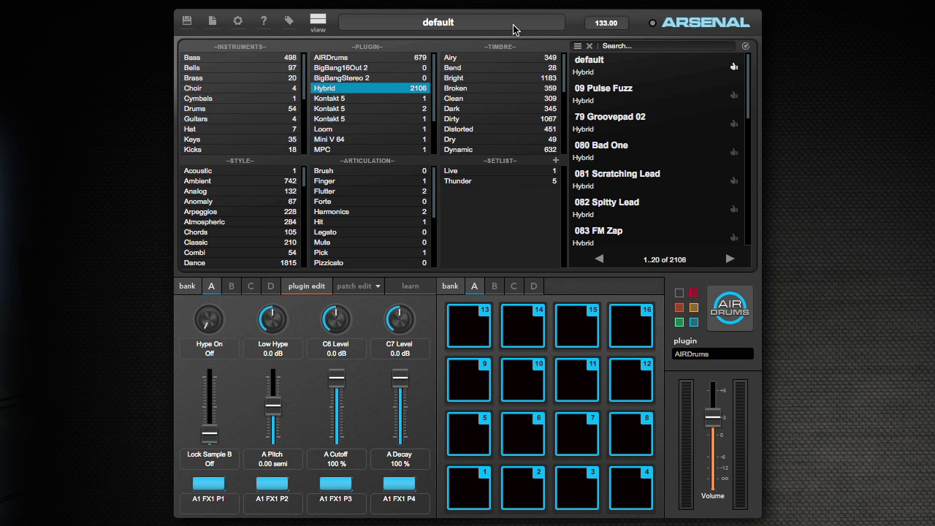
- Open the Hybrid editor and load the Poly Synths preset 24 LA 80s Keys
left_click(434, 23)
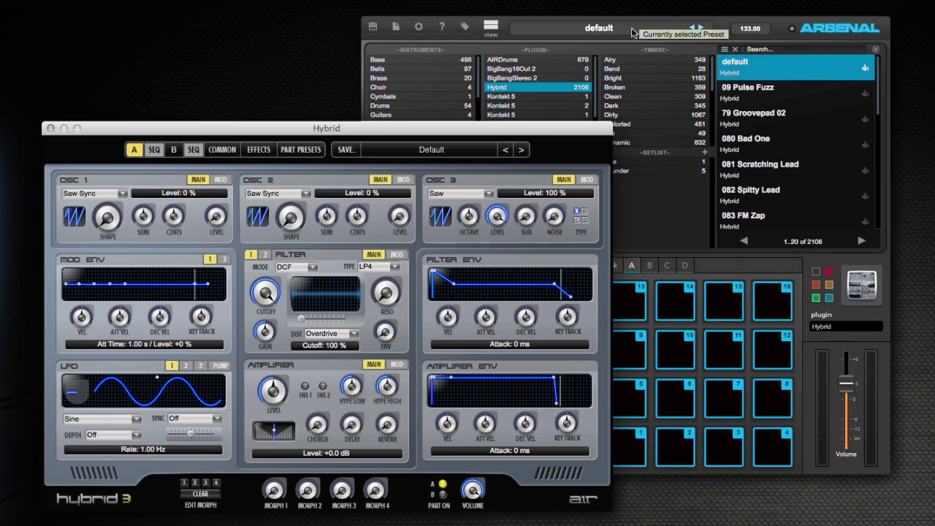
left_click_drag(425, 135, 426, 88)
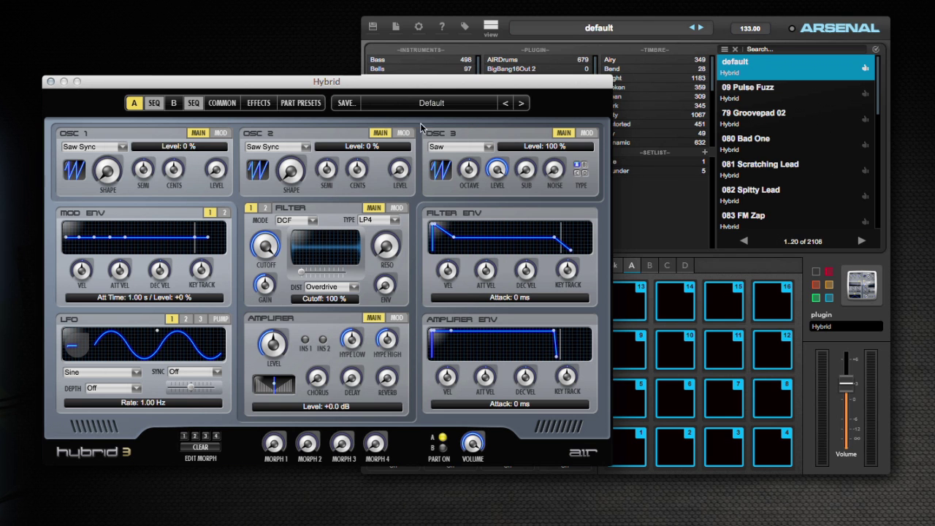
left_click(434, 104)
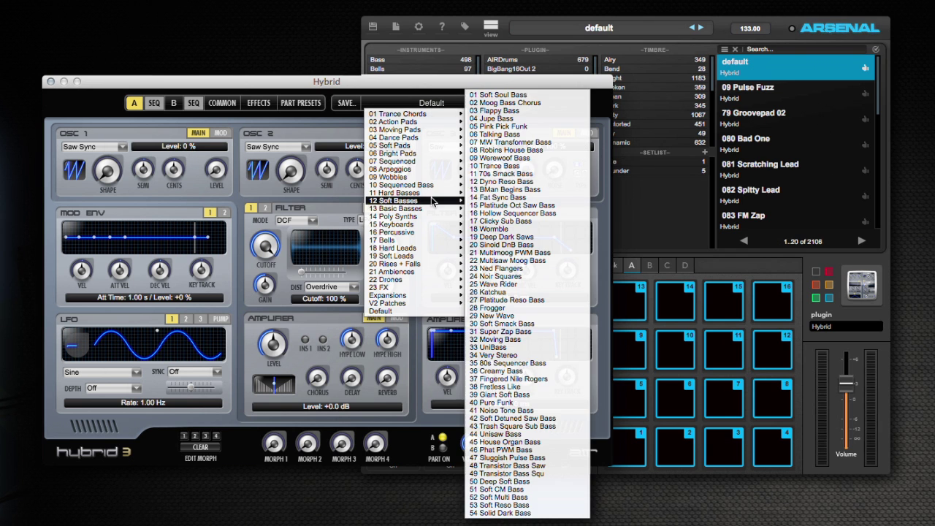
mouse_move(429, 219)
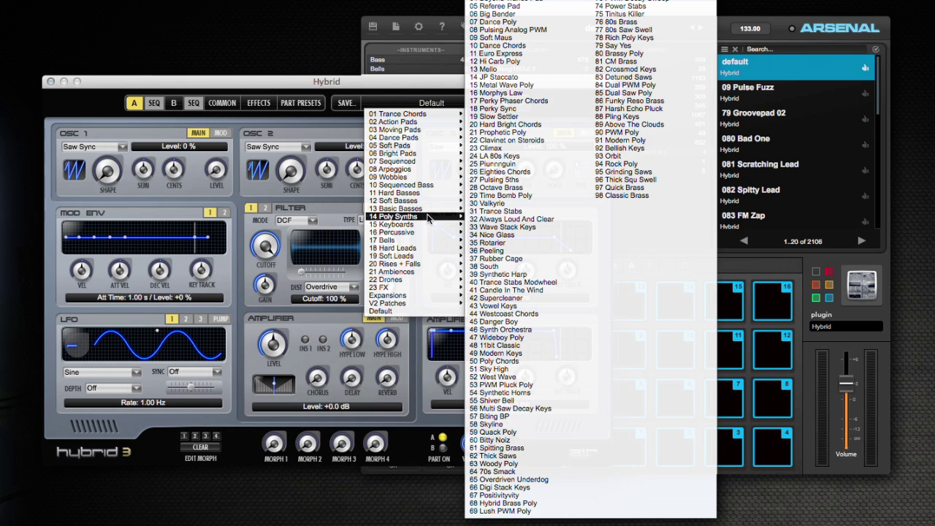
left_click(532, 161)
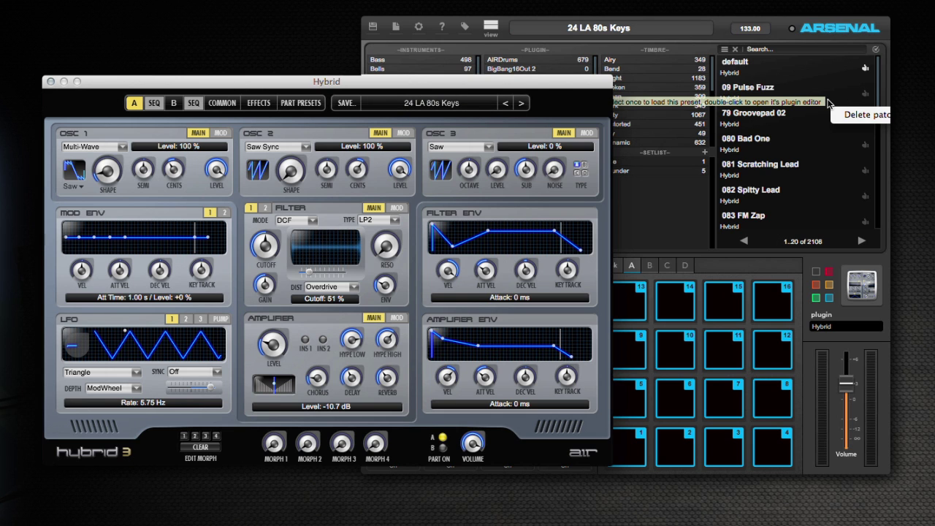
- Search the presets for 'la' and show the tags of 24 LA 80s Keys
left_click(769, 49)
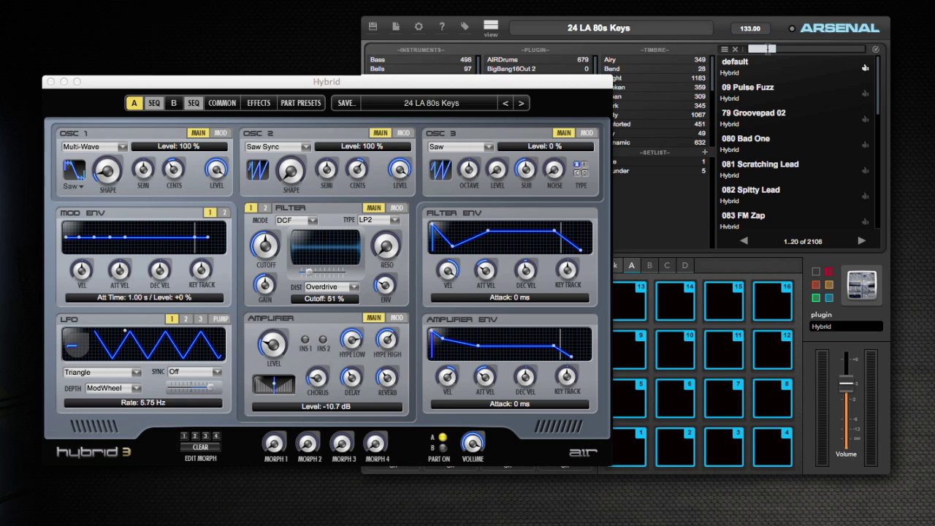
type("la")
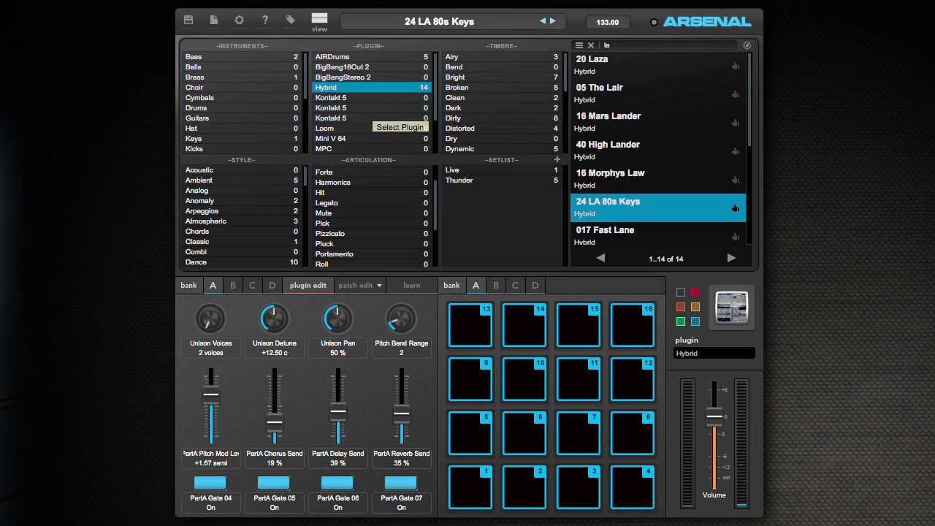
left_click(291, 19)
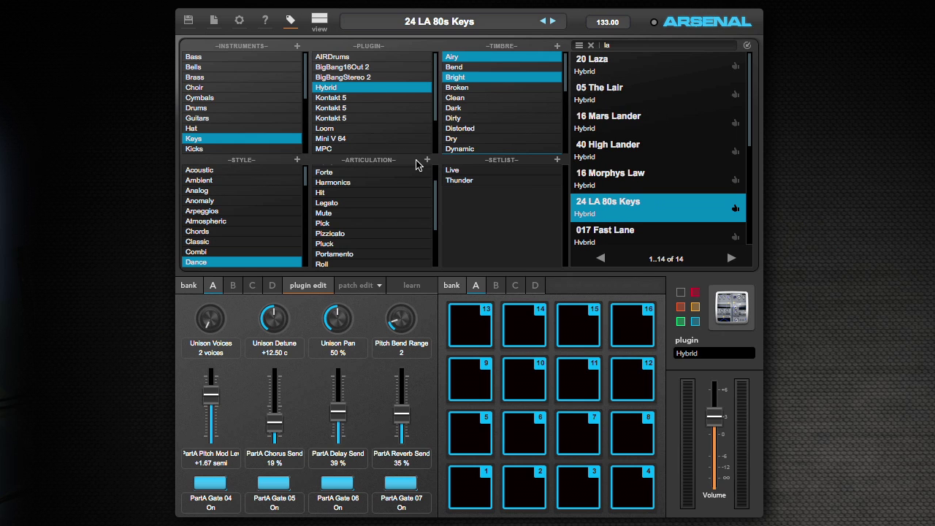
- Tag 24 LA 80s Keys with Chords and Classic styles, then filter the results by Classic
left_click(207, 232)
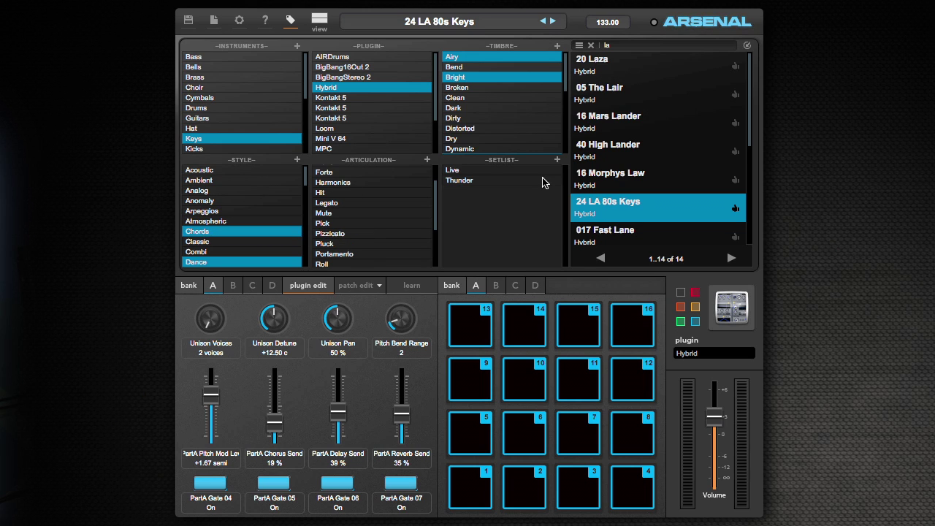
scroll(228, 264, "down", 1)
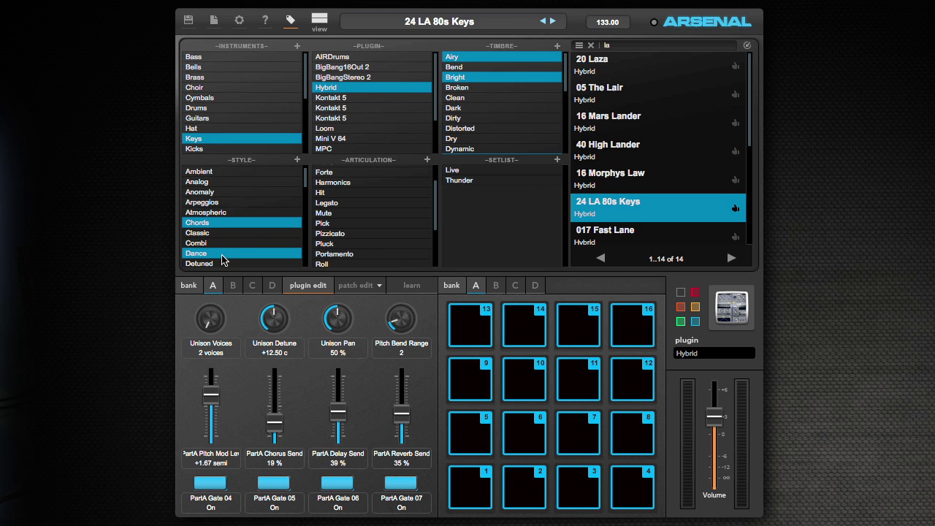
left_click(221, 255)
left_click(221, 256)
left_click(198, 233)
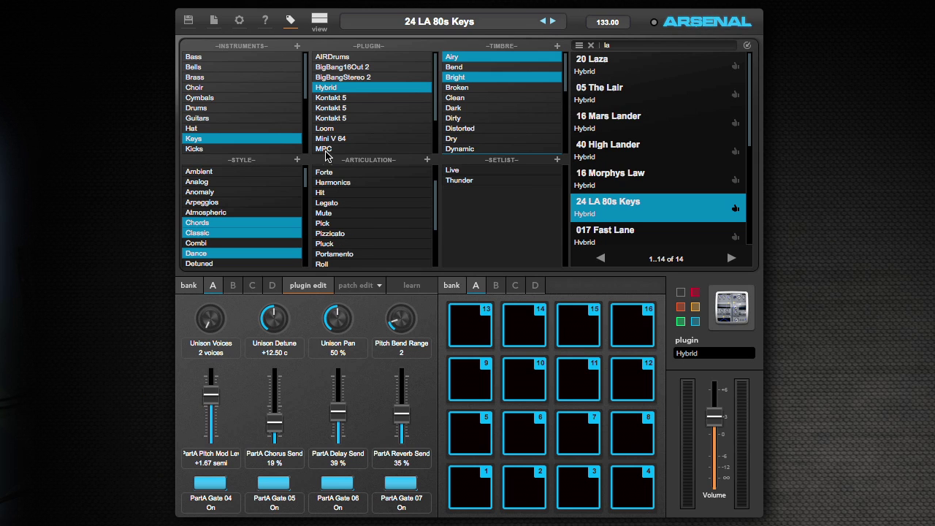
left_click(295, 24)
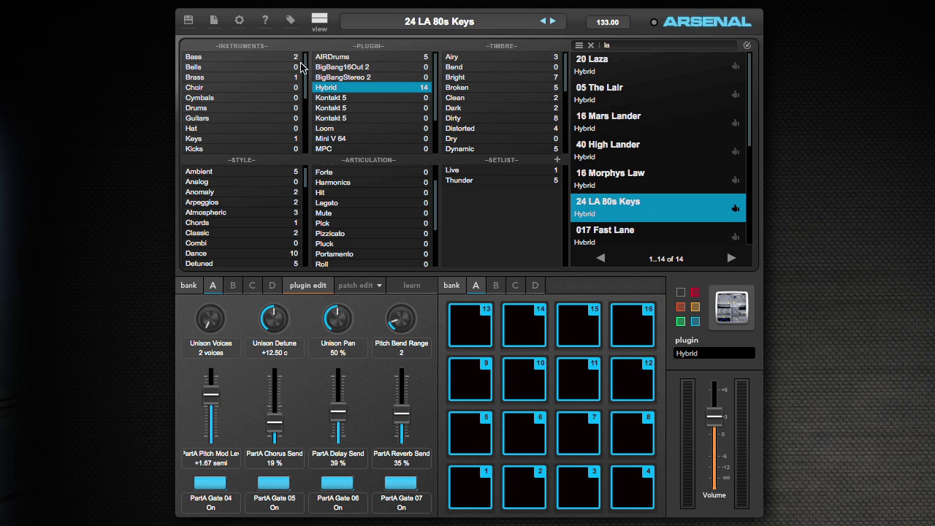
left_click(197, 233)
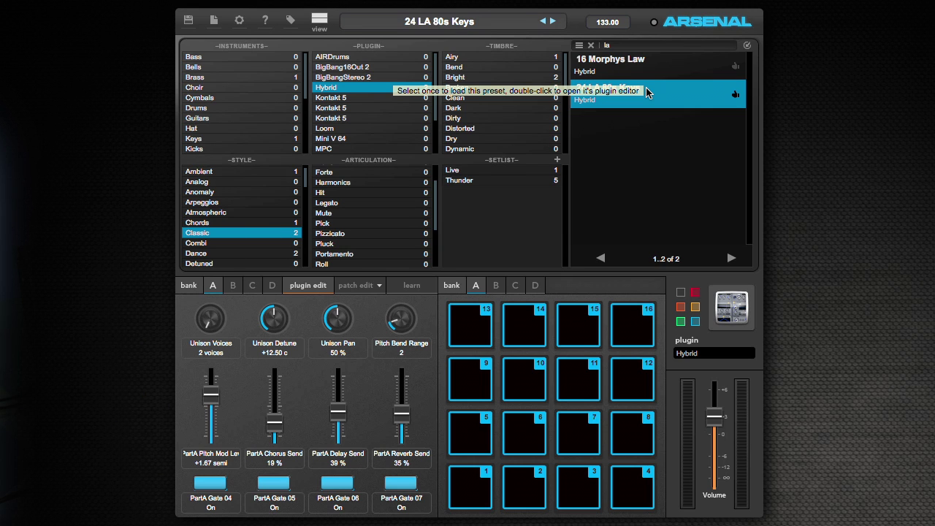
- Add 24 LA 80s Keys to Thunder and create a 'Thunder Mega' setlist holding 16 Morphys Law
left_click_drag(646, 92, 461, 187)
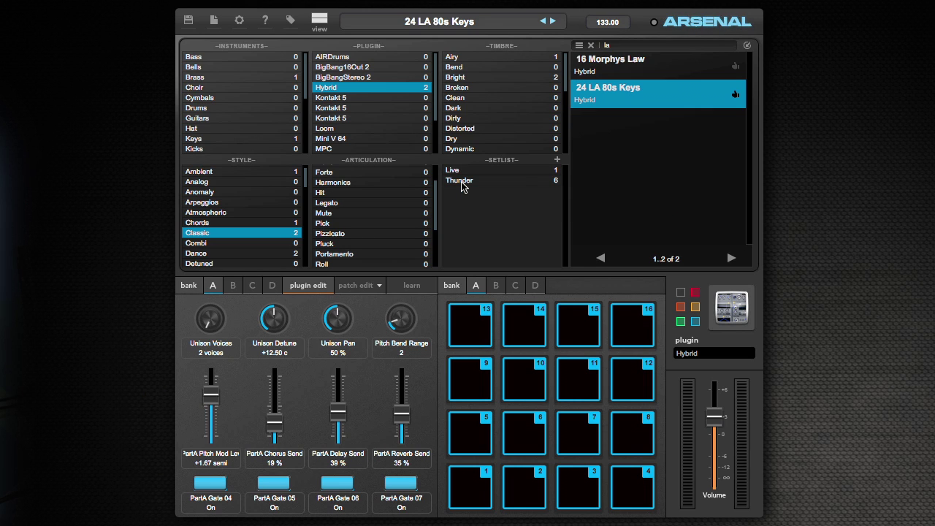
left_click(556, 159)
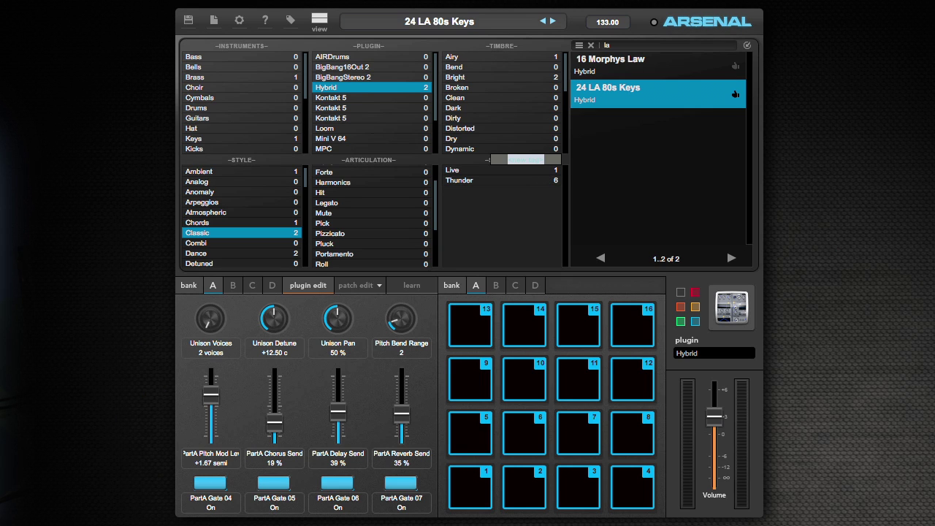
type("Thunder Mega")
key("Return")
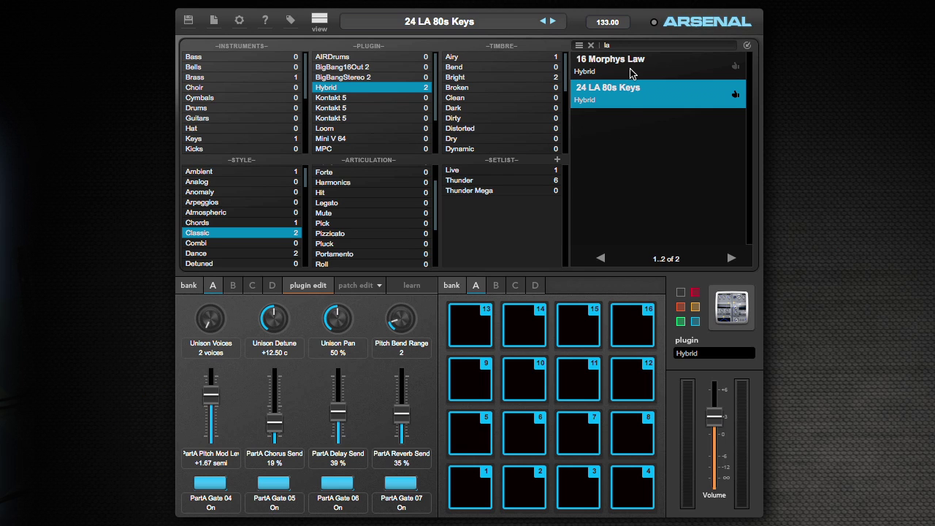
left_click_drag(584, 64, 482, 194)
left_click(480, 192)
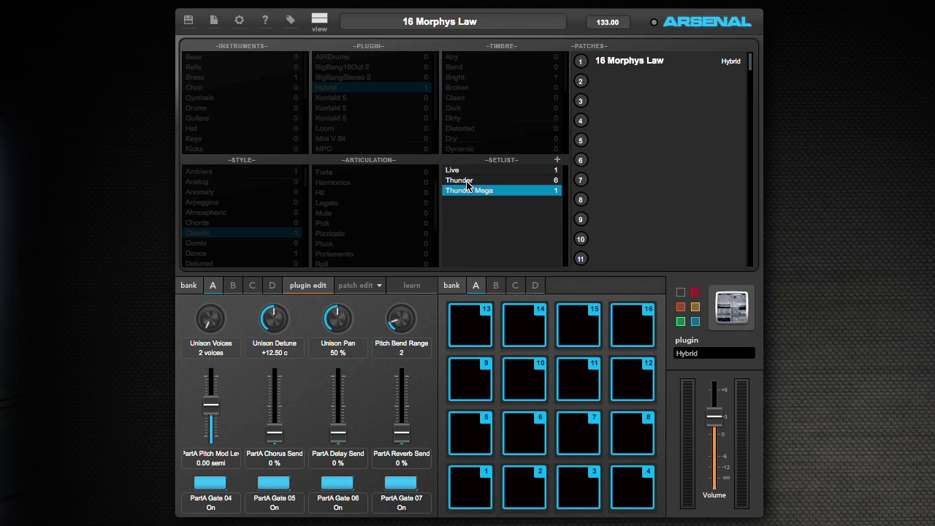
- View the Thunder setlist's patches, then return to the Hybrid/Classic 'la' results
left_click(466, 182)
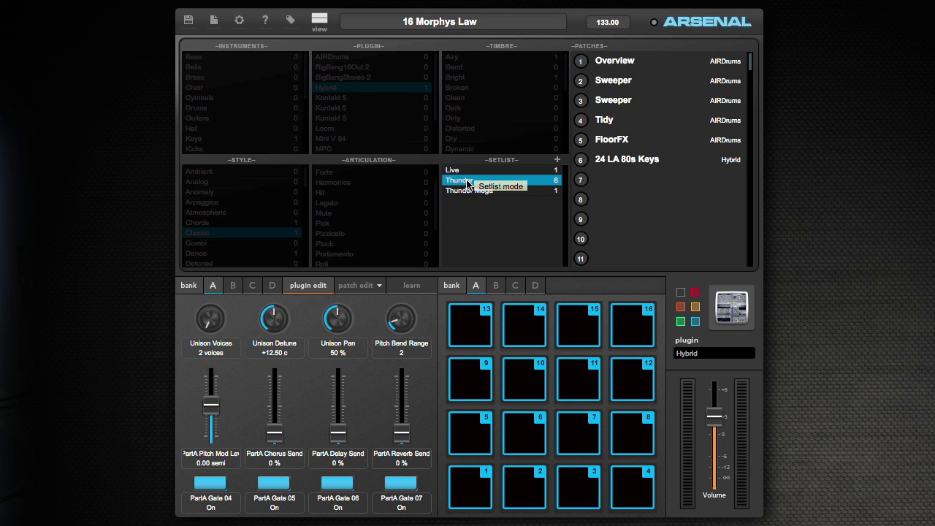
left_click(468, 182)
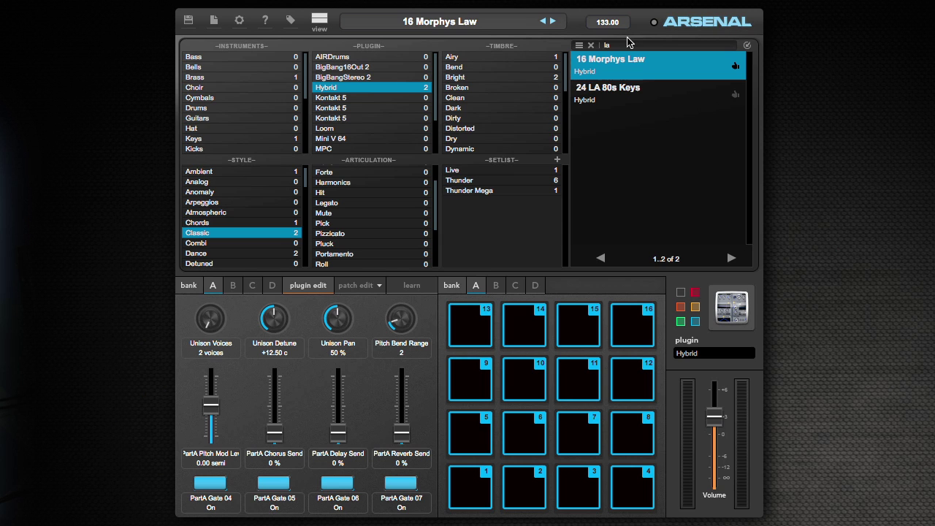
- Clear the Classic and Hybrid filters, load Thunder's Sweeper patch and open the AIRDrums editor
left_click(268, 233)
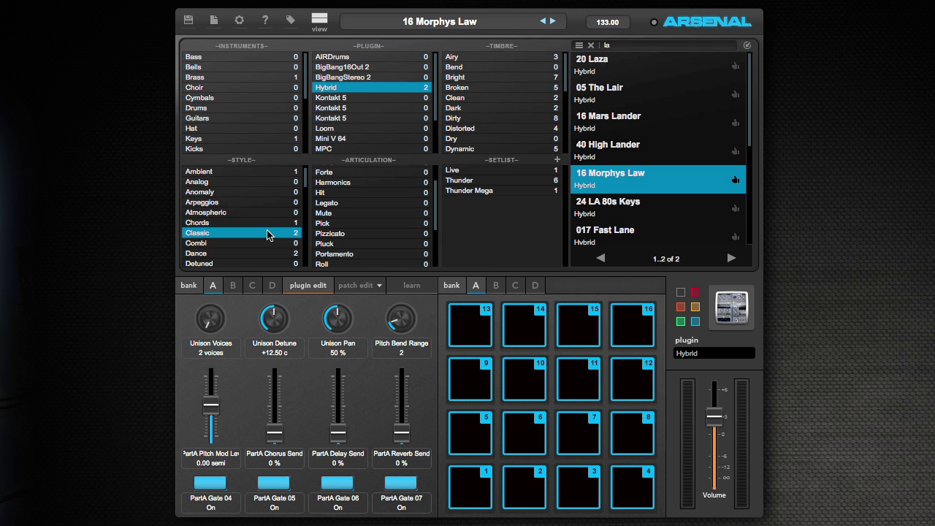
left_click(349, 89)
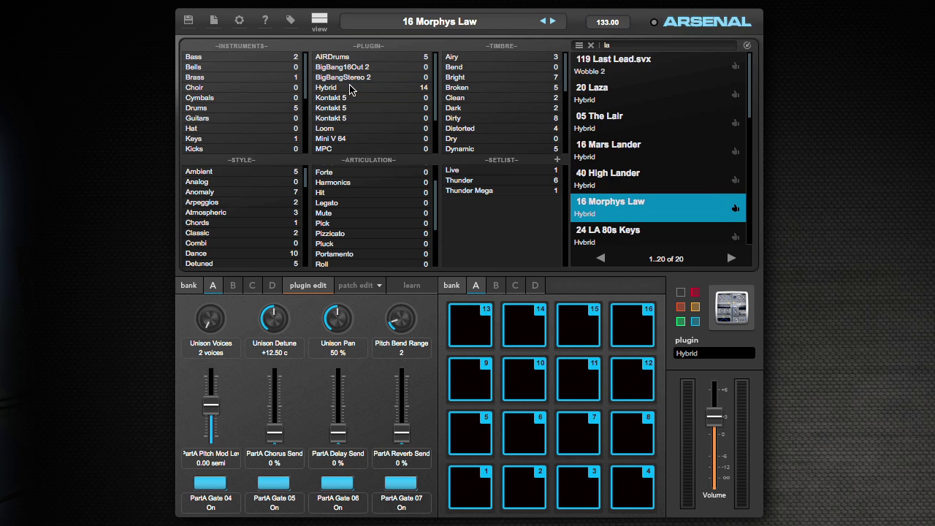
left_click(468, 183)
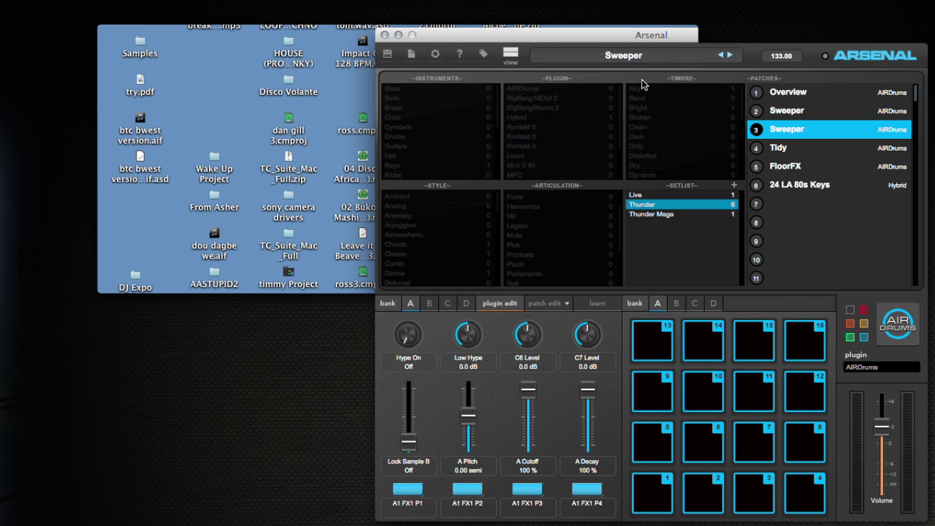
left_click(683, 51)
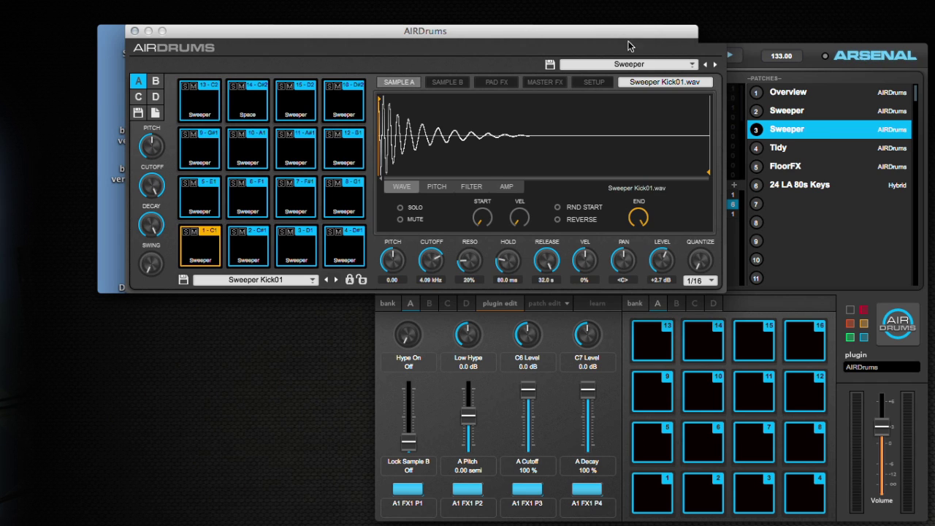
- Move the AIRDrums editor to the upper left and switch the control panel to learn mode
left_click_drag(622, 28, 595, 33)
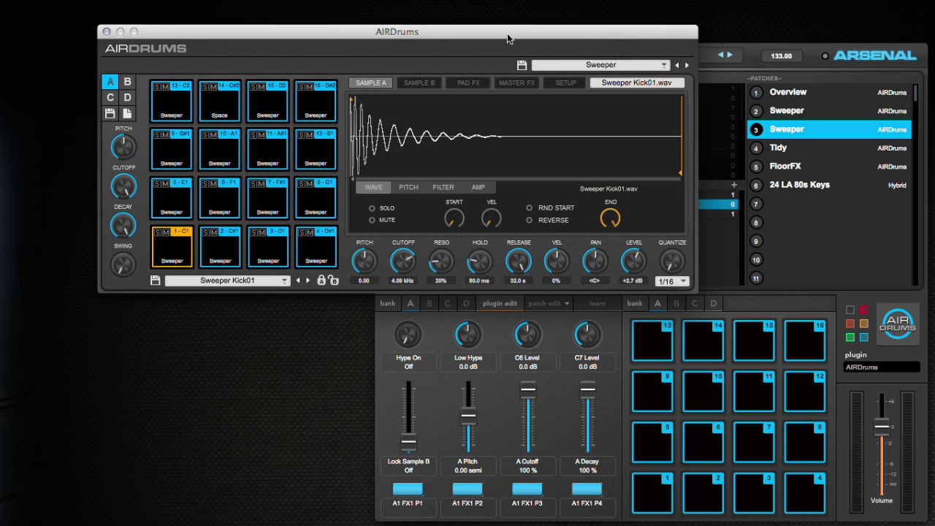
left_click_drag(506, 32, 430, 25)
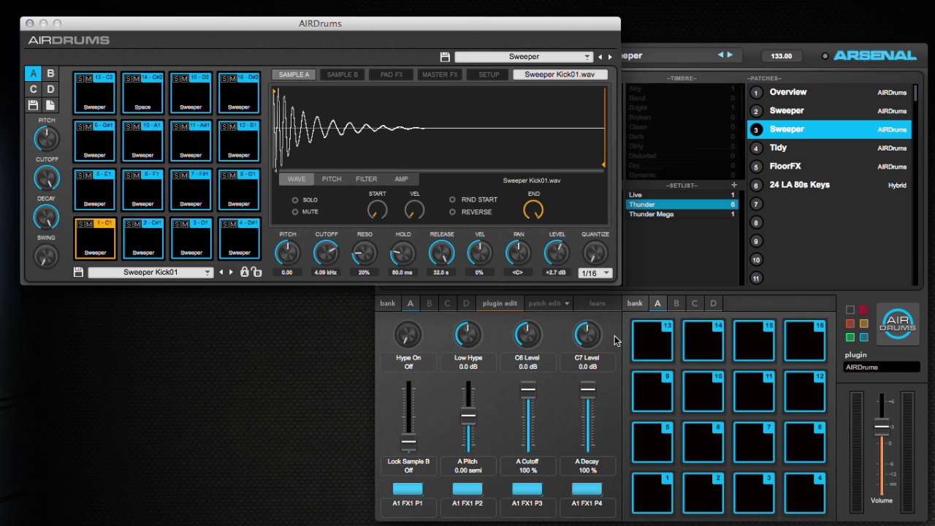
left_click(603, 305)
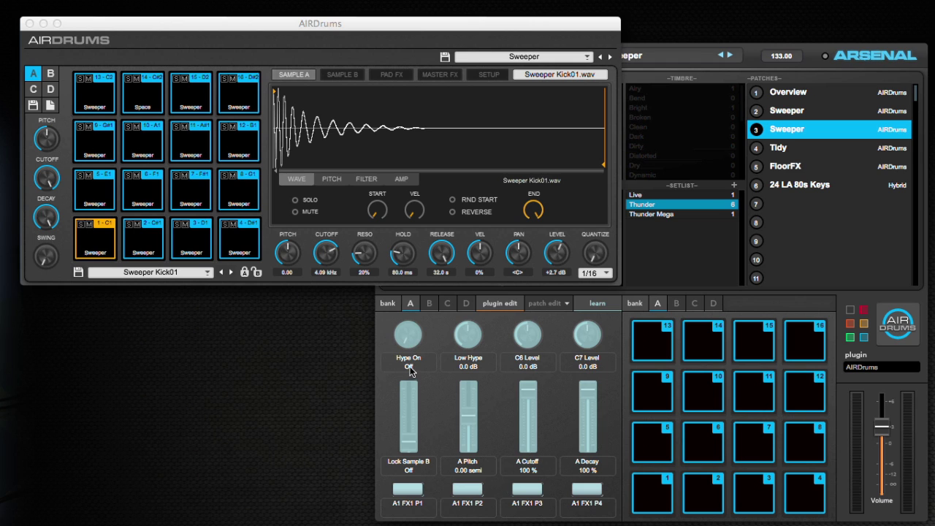
- Map the first knob to AIRDrums A1 Release (32.0 s) and check pads 8, 4, 3, 2 and 14
left_click(448, 253)
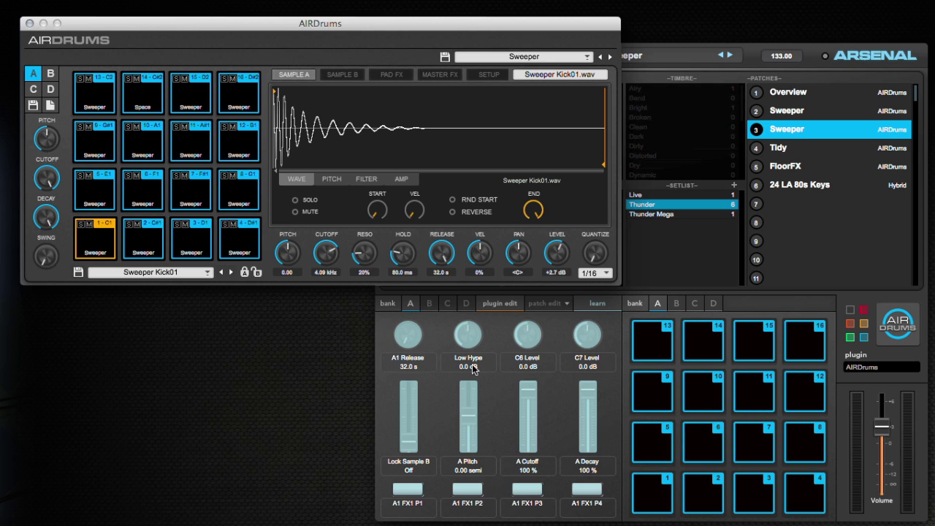
left_click(236, 191)
left_click(235, 235)
left_click(185, 238)
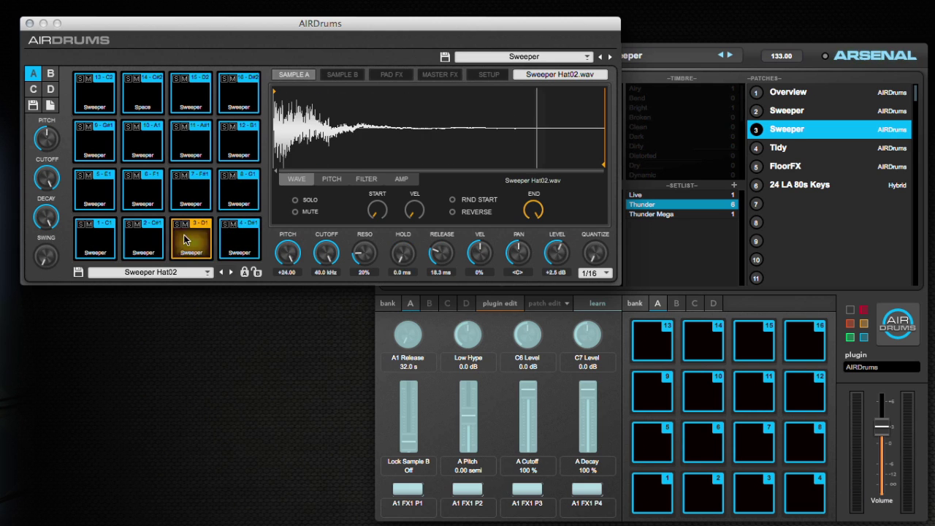
left_click(142, 238)
left_click(142, 106)
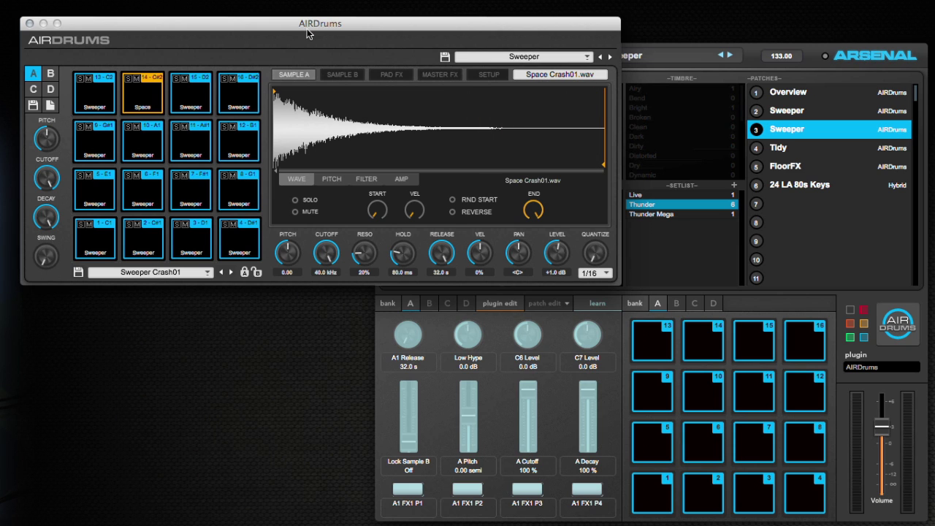
- Move the AIRDrums editor lower so Arsenal's browser is visible again
left_click_drag(113, 24, 165, 33)
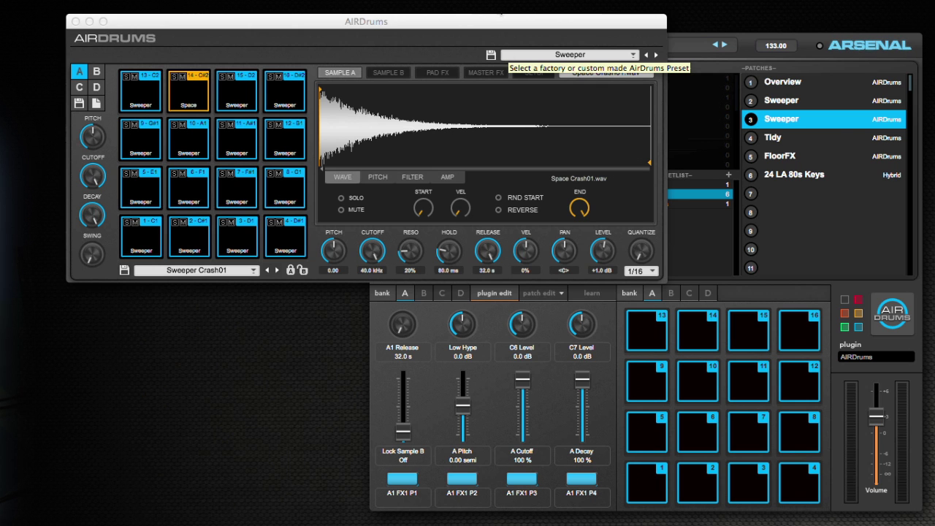
left_click_drag(449, 22, 451, 174)
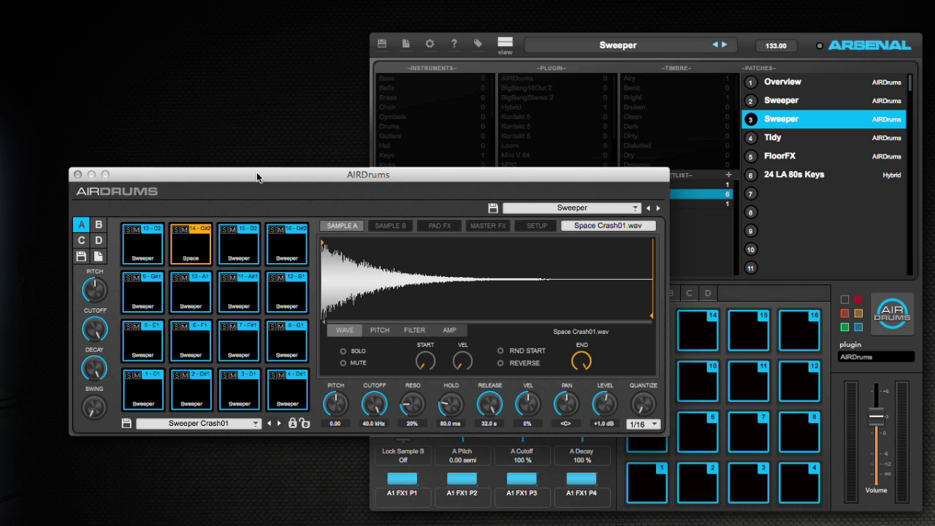
left_click_drag(257, 170, 249, 162)
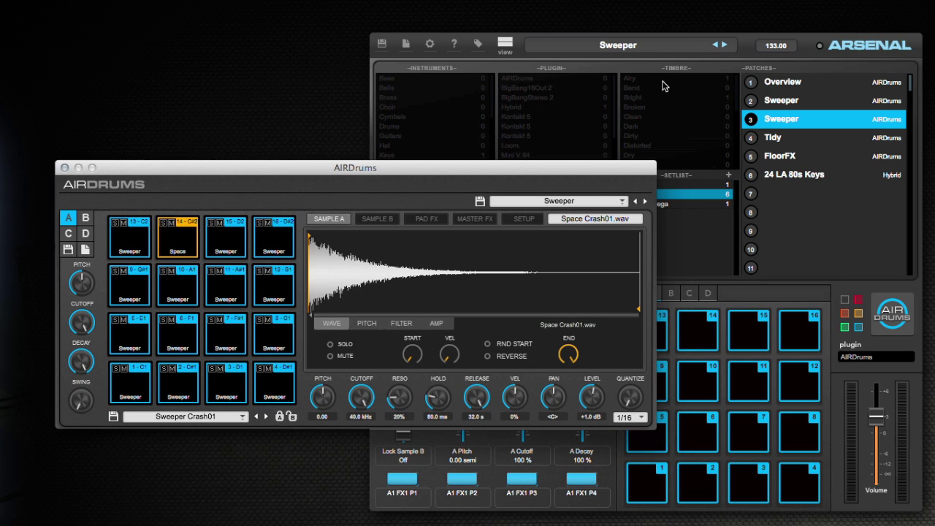